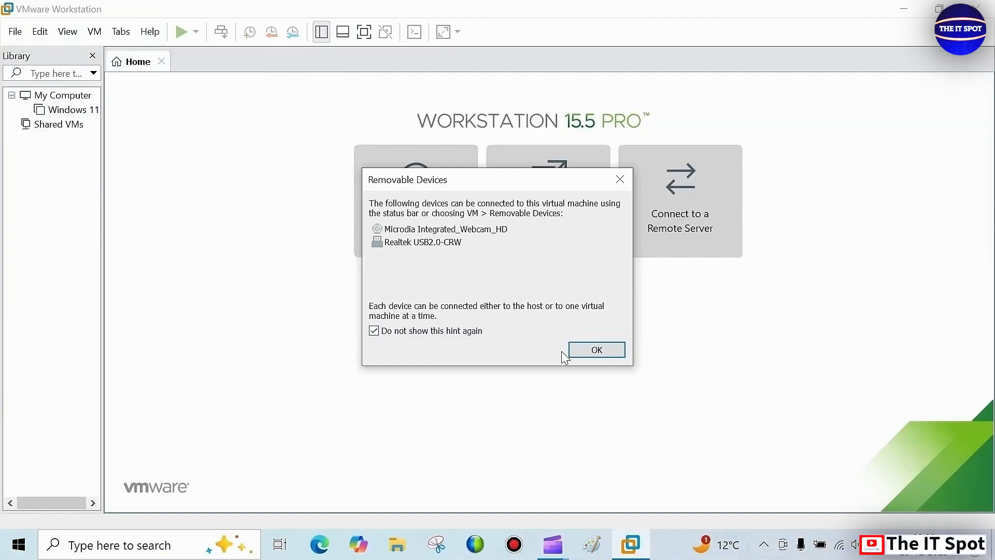
Dismiss the removable devices hint and open the Windows 11 virtual machine from the library
{"action": "left_click", "coordinate": [576, 351]}
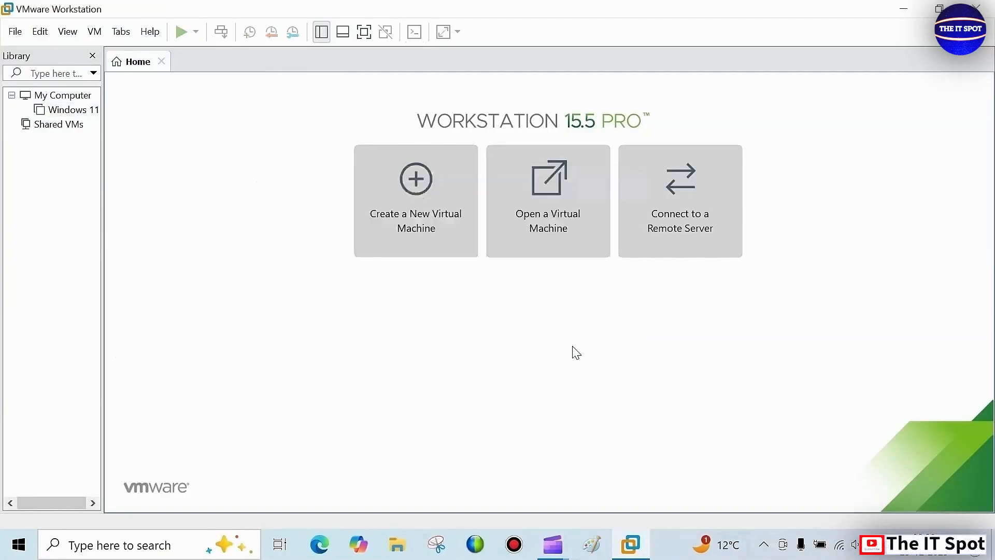
{"action": "left_click", "coordinate": [62, 110]}
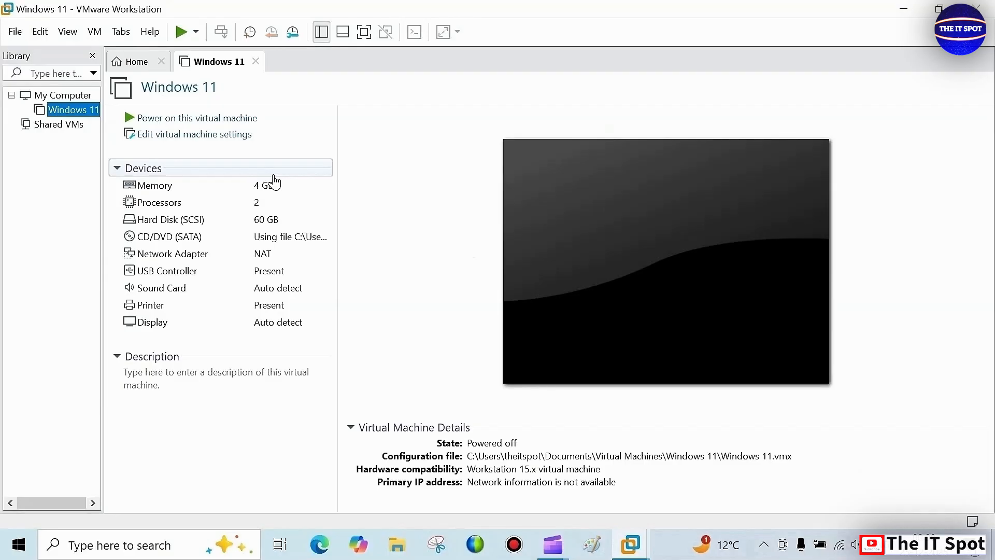
Check the Windows 11 virtual machine's Snapshot Manager for existing snapshots and close it
{"action": "right_click", "coordinate": [61, 106]}
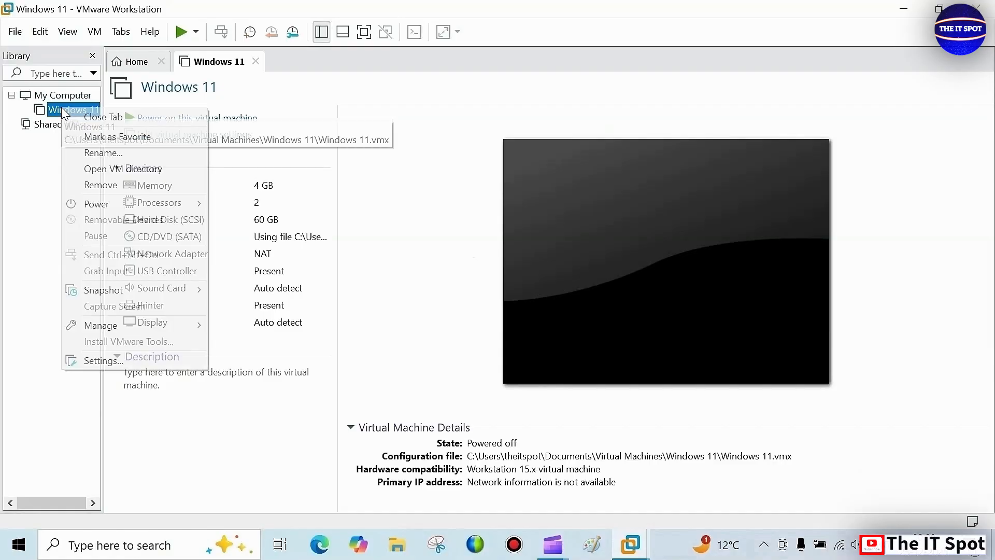
{"action": "mouse_move", "coordinate": [128, 293]}
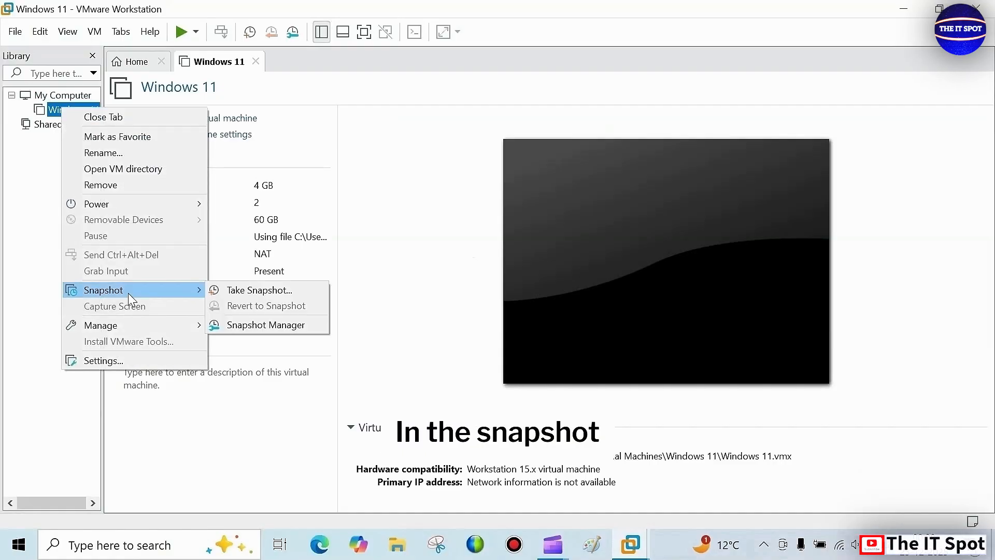
{"action": "left_click", "coordinate": [253, 327]}
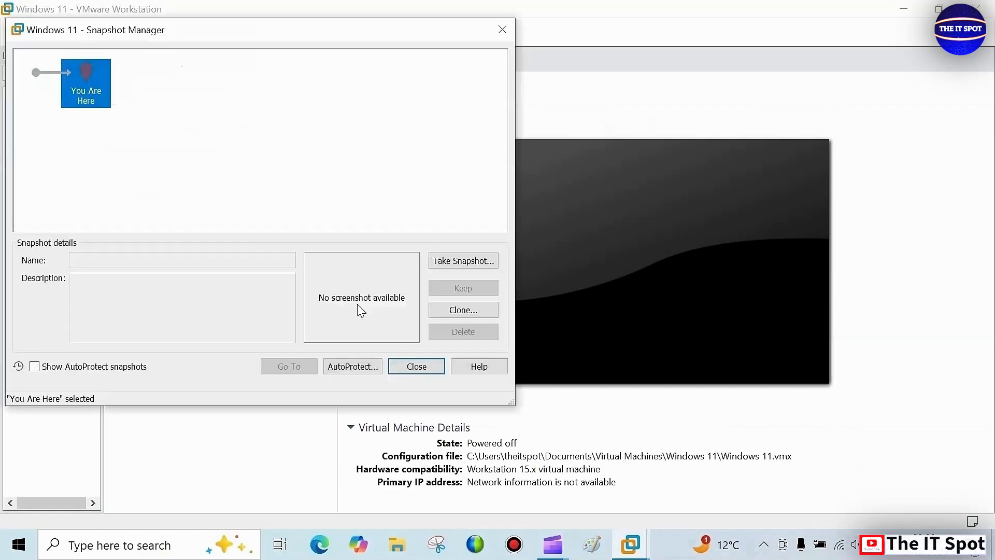
{"action": "left_click", "coordinate": [102, 101]}
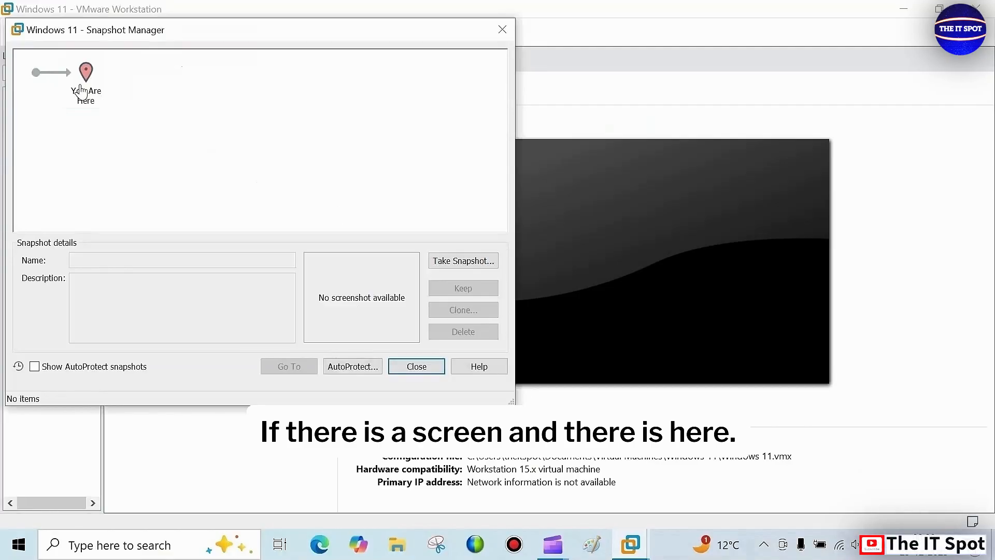
{"action": "left_click", "coordinate": [82, 92]}
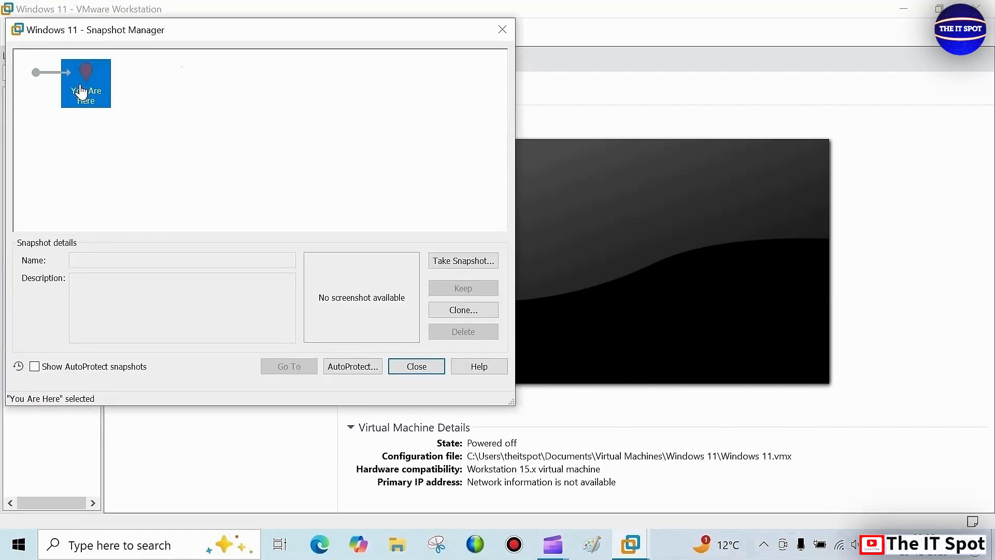
{"action": "left_click", "coordinate": [413, 367]}
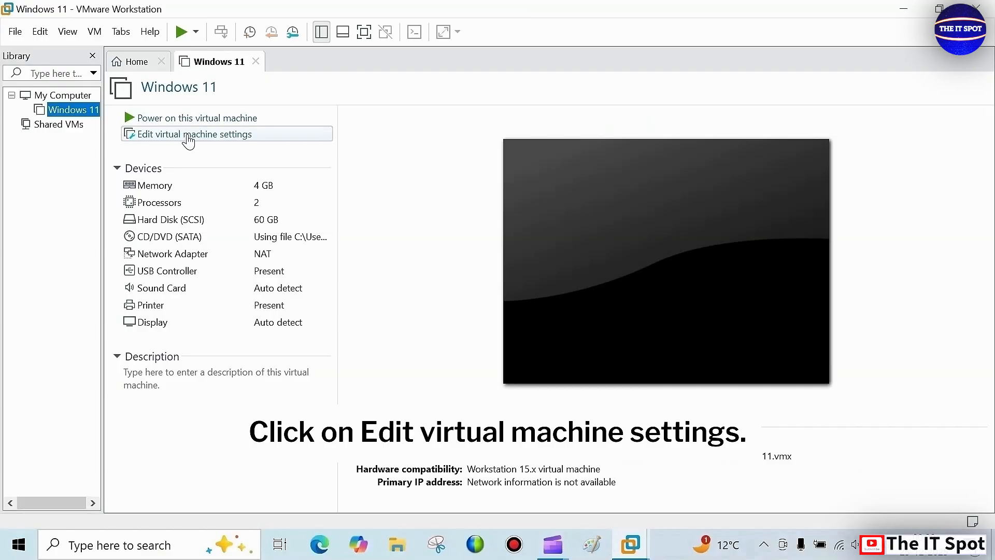
Enable secure boot with UEFI firmware in the Windows 11 virtual machine's advanced options
{"action": "left_click", "coordinate": [189, 140]}
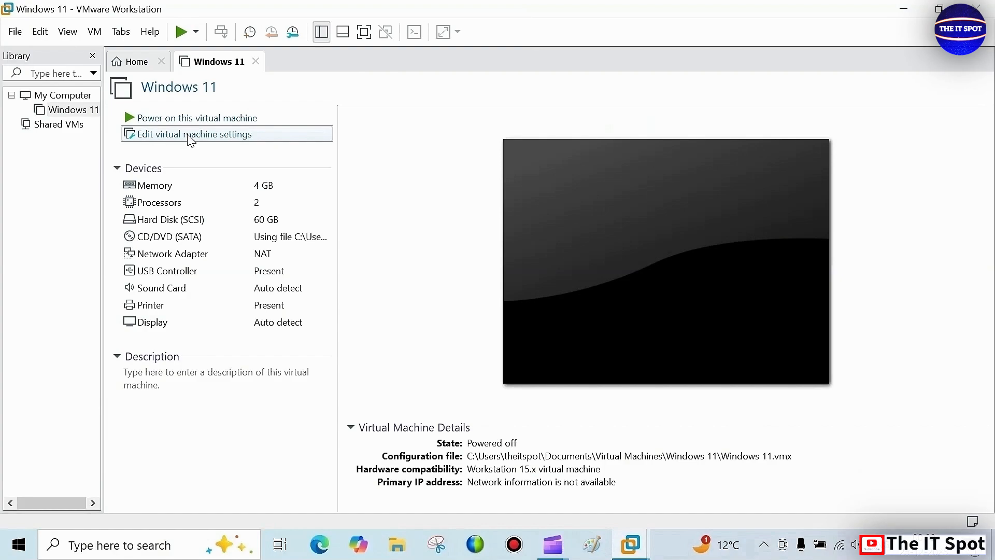
{"action": "left_click", "coordinate": [187, 134]}
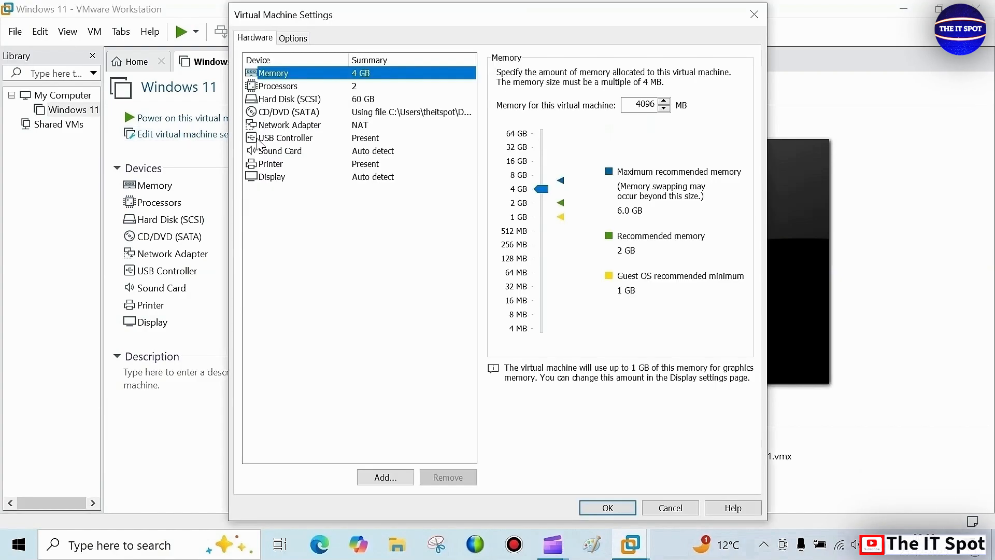
{"action": "left_click", "coordinate": [294, 39]}
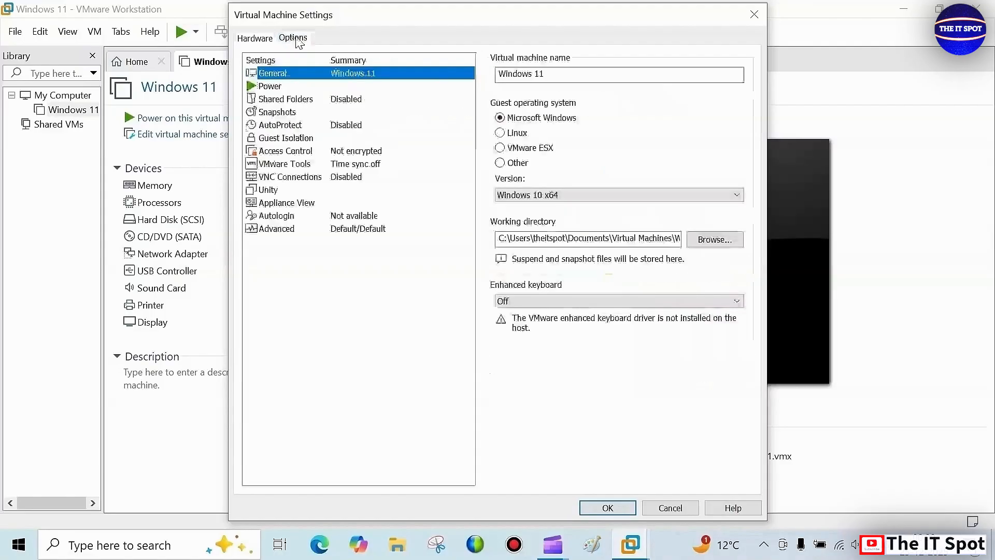
{"action": "left_click", "coordinate": [283, 236]}
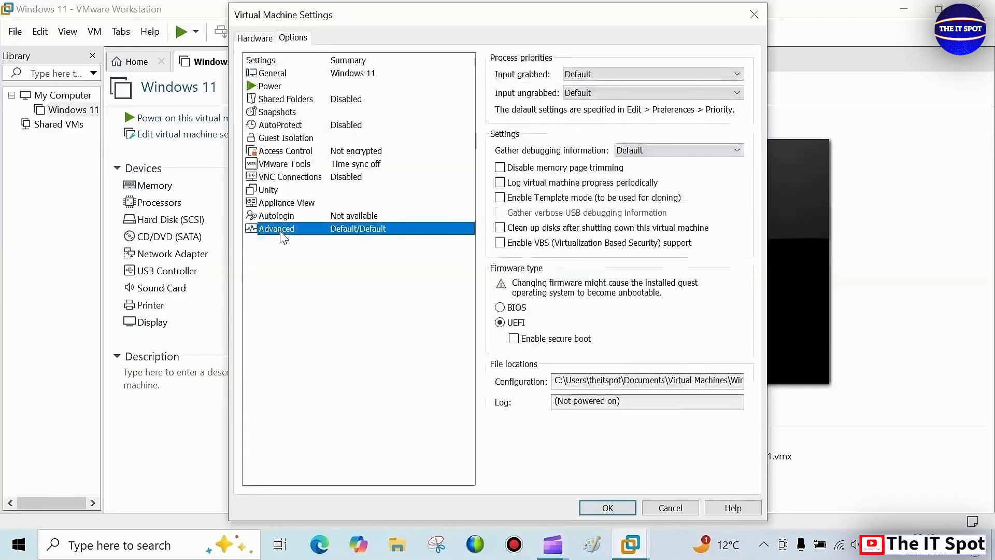
{"action": "left_click", "coordinate": [503, 323]}
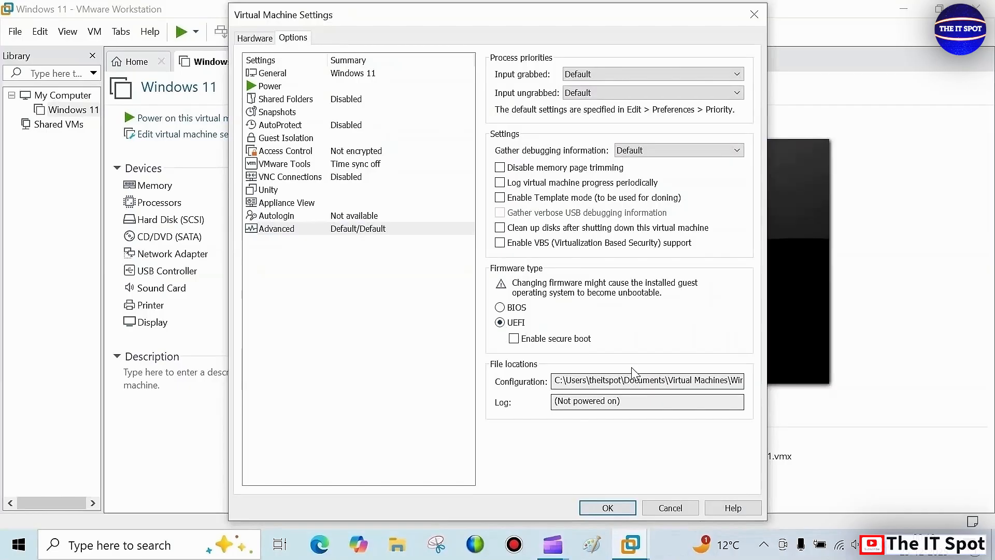
{"action": "left_click", "coordinate": [513, 338]}
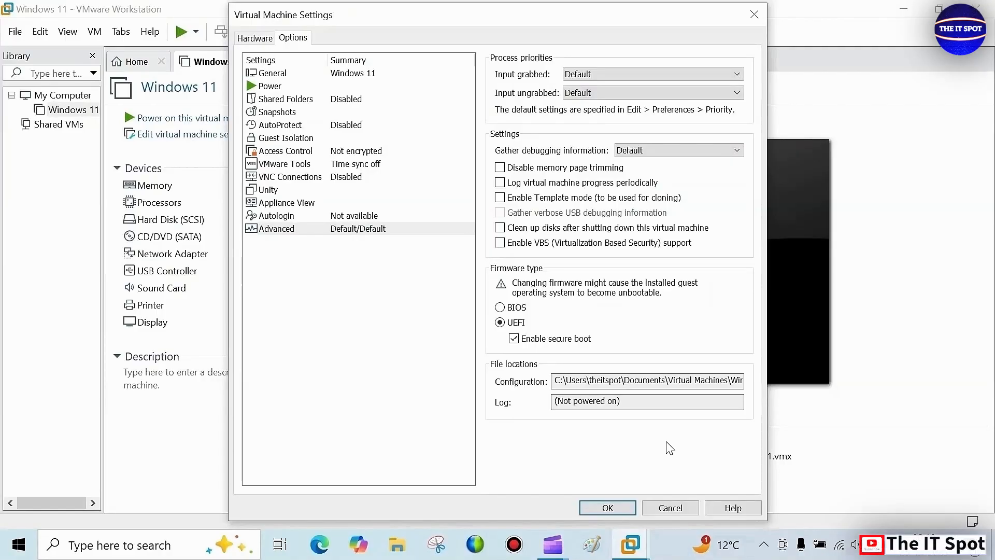
Encrypt the virtual machine through its access control settings, entering and confirming an encryption password
{"action": "left_click", "coordinate": [289, 151]}
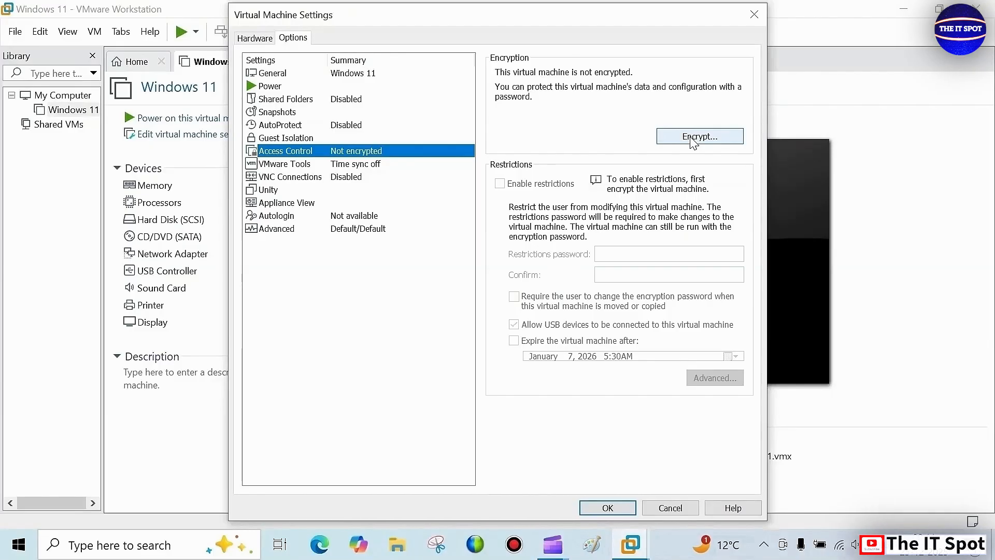
{"action": "left_click", "coordinate": [712, 139]}
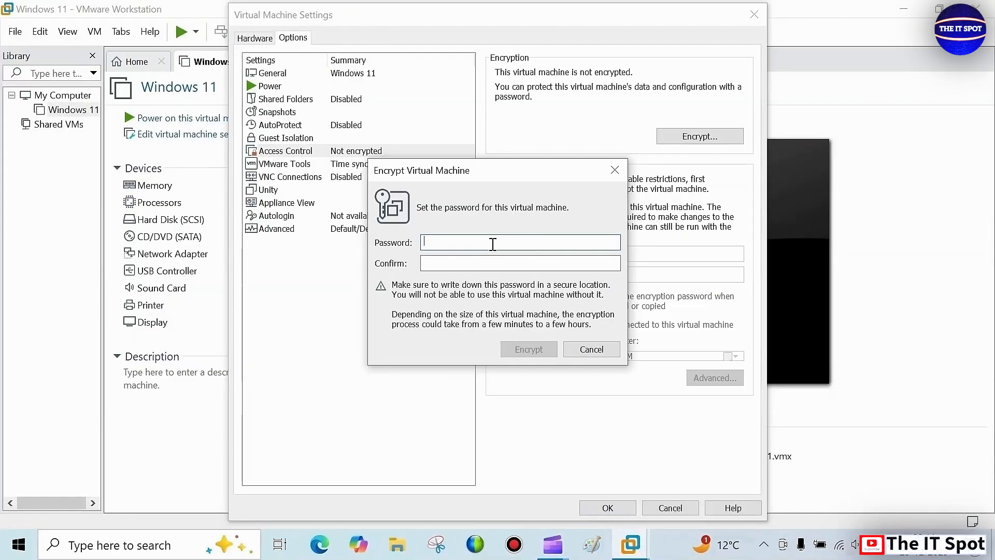
{"action": "type", "text": "*****"}
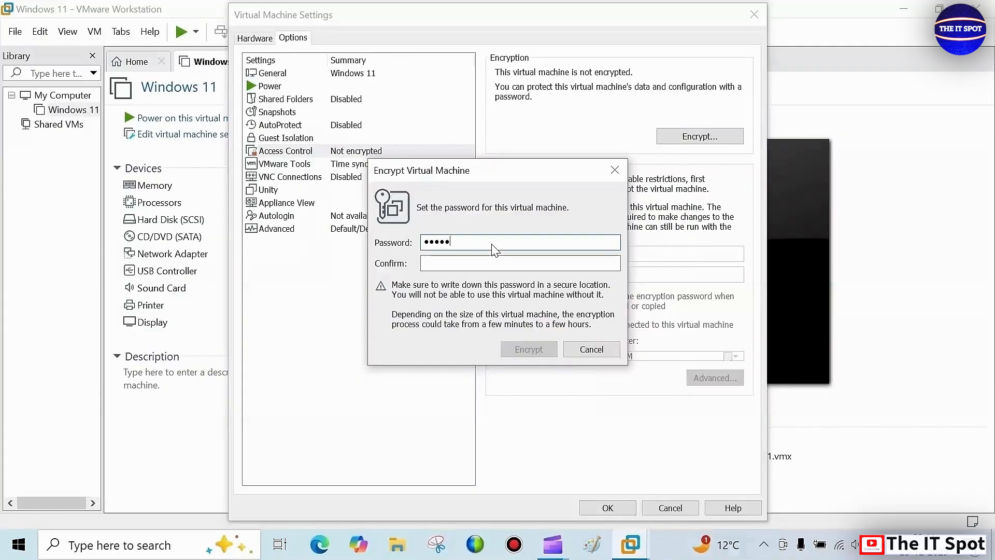
{"action": "type", "text": "*******"}
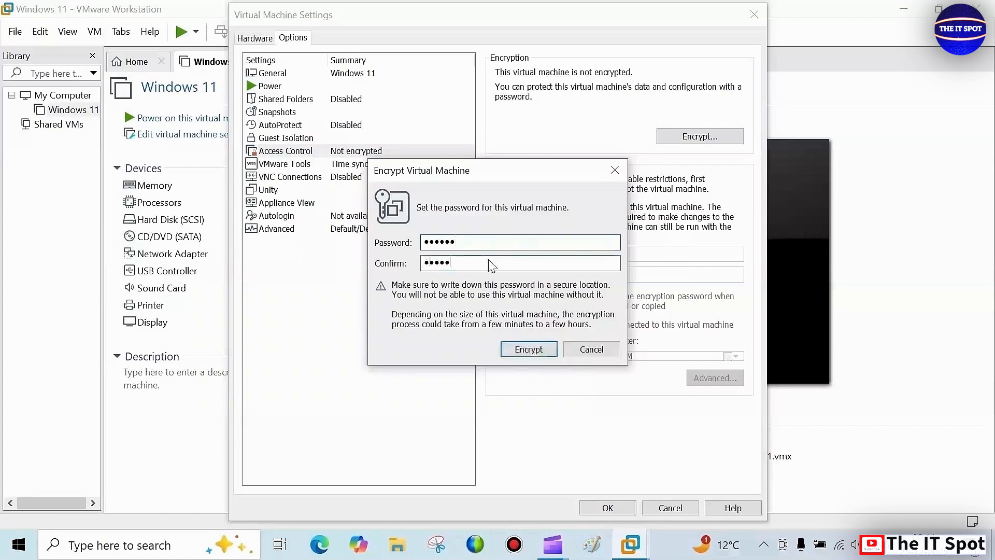
{"action": "left_click", "coordinate": [525, 354]}
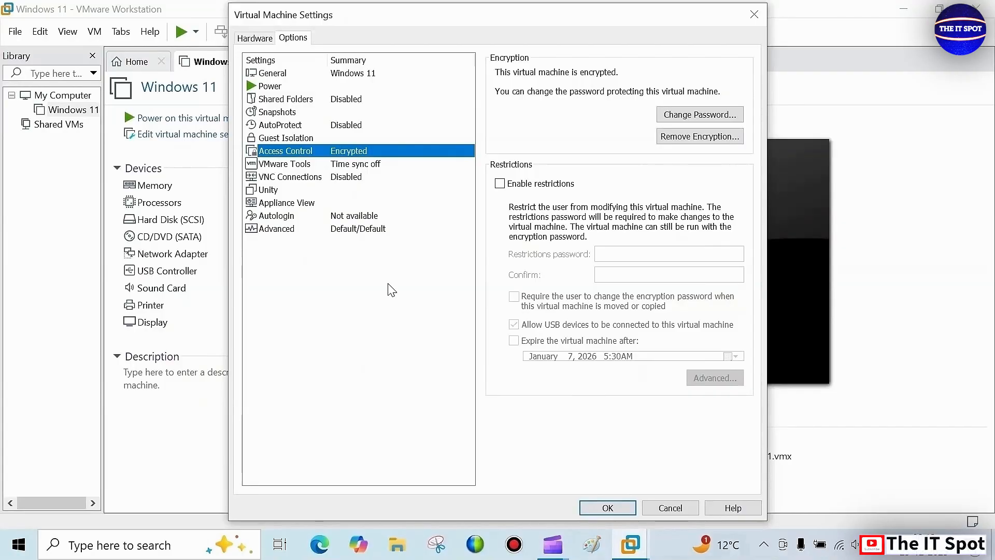
Add a Trusted Platform Module to the virtual machine's hardware and save the settings
{"action": "left_click", "coordinate": [264, 41]}
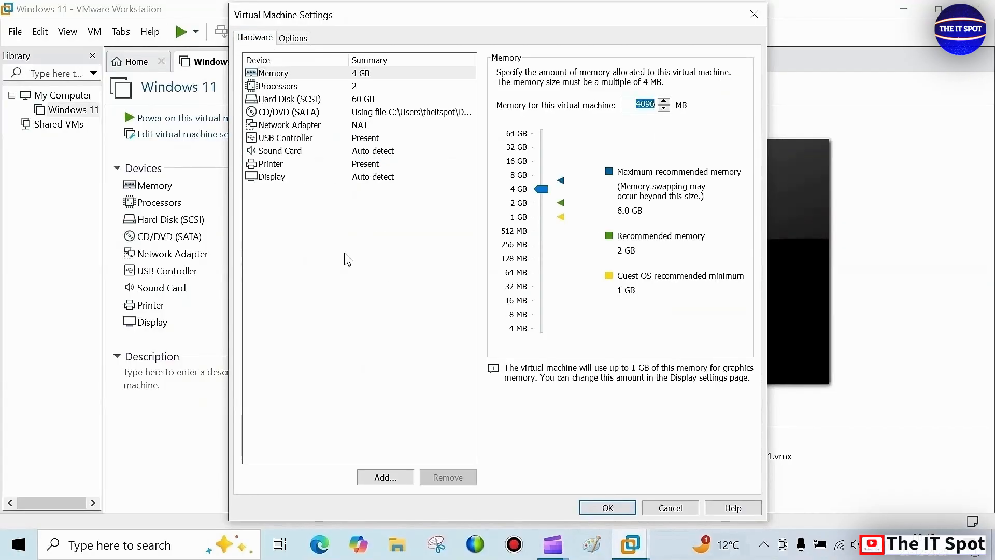
{"action": "left_click", "coordinate": [387, 479]}
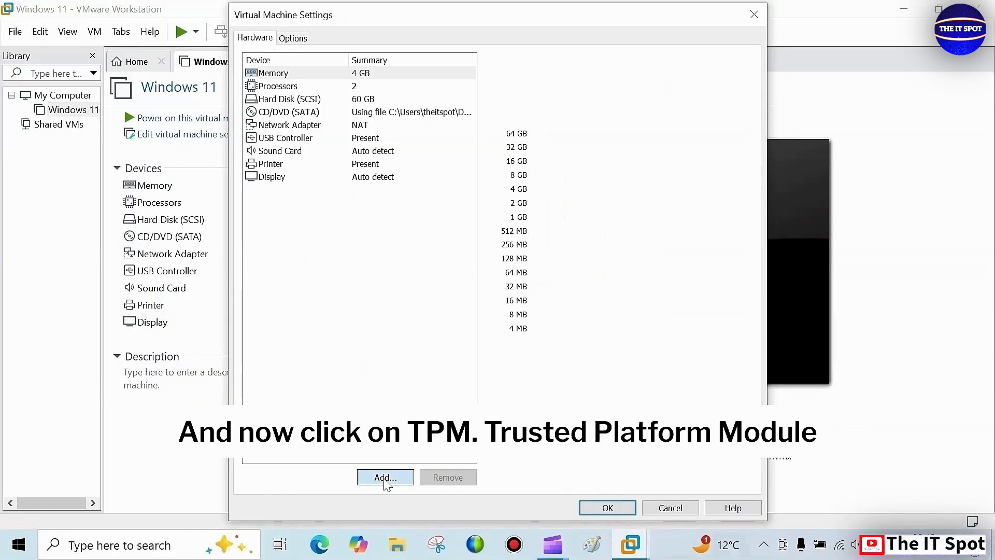
{"action": "left_click", "coordinate": [385, 479]}
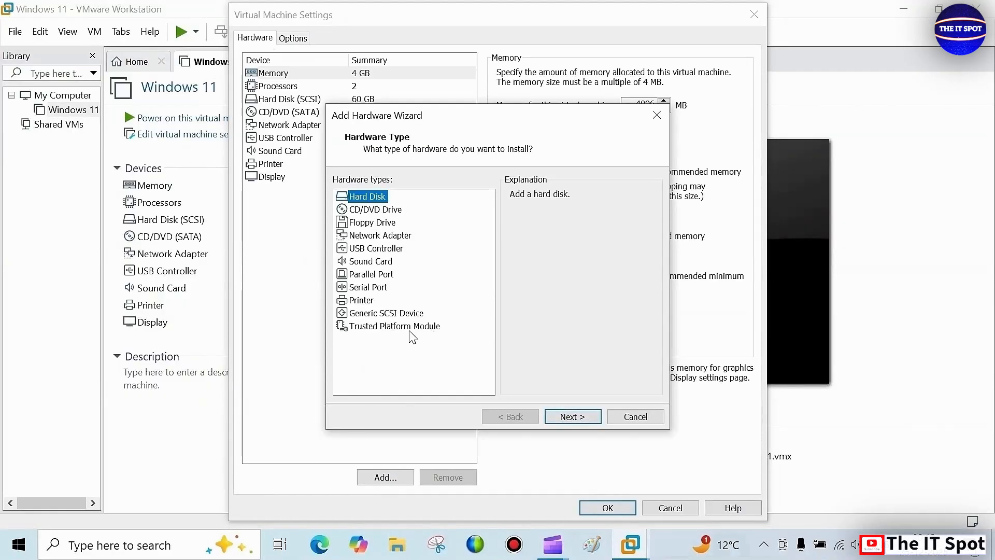
{"action": "left_click", "coordinate": [409, 329]}
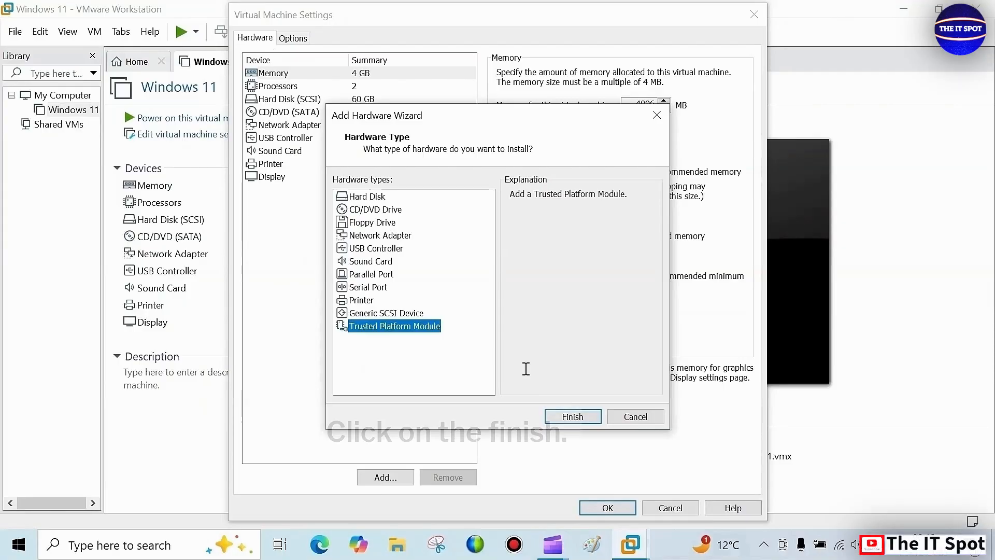
{"action": "left_click", "coordinate": [576, 416]}
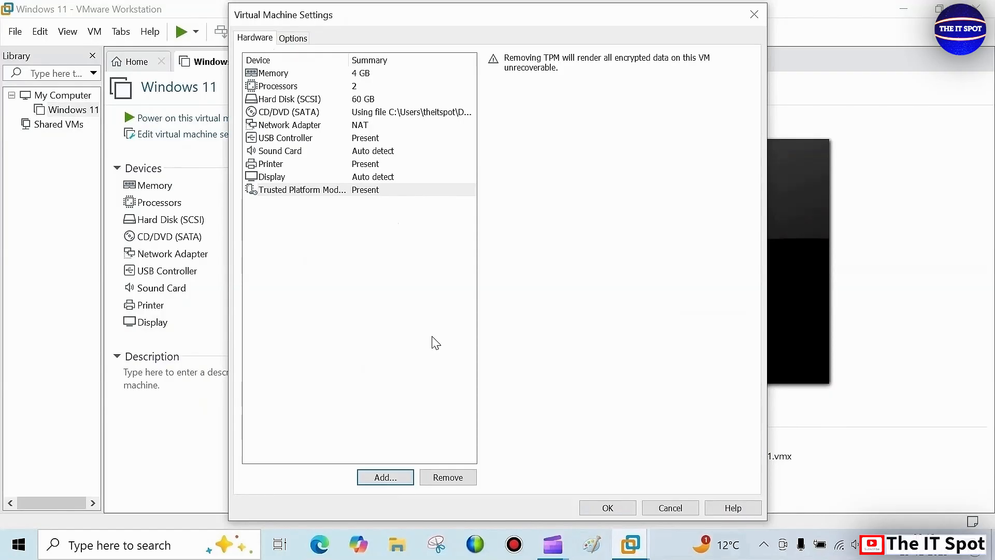
{"action": "left_click", "coordinate": [607, 509]}
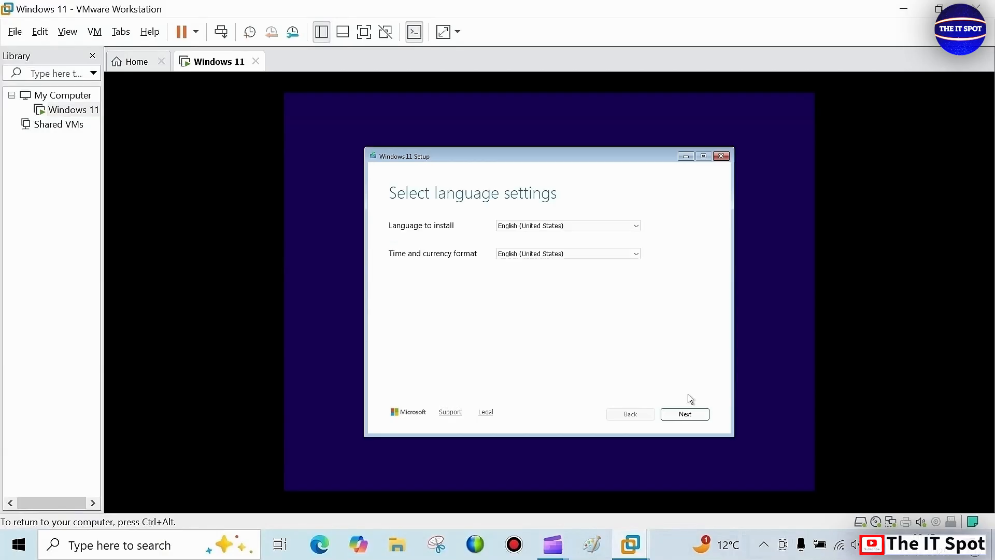
Accept the English (United States) language and US keyboard settings, and choose to install Windows 11, agreeing to delete everything
{"action": "left_click", "coordinate": [685, 414]}
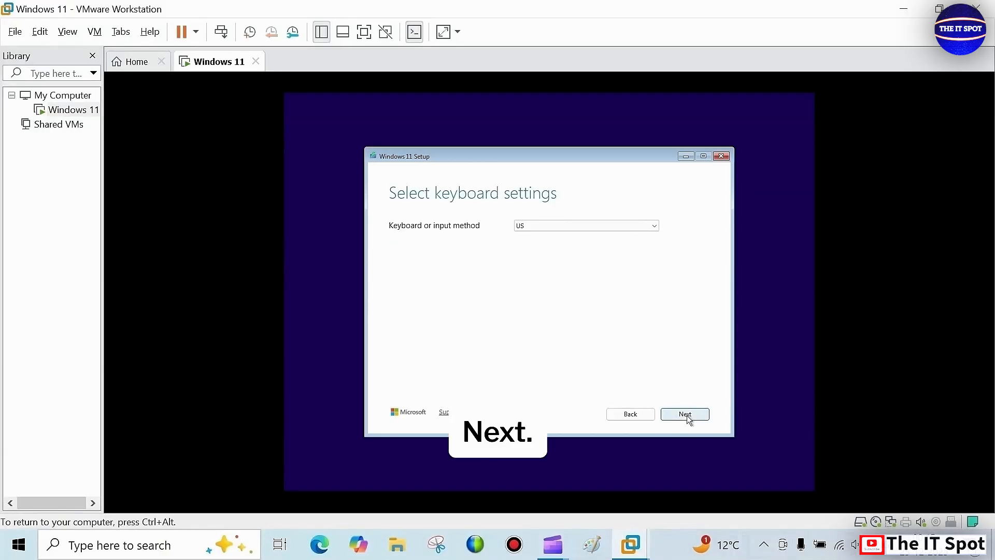
{"action": "left_click", "coordinate": [685, 414]}
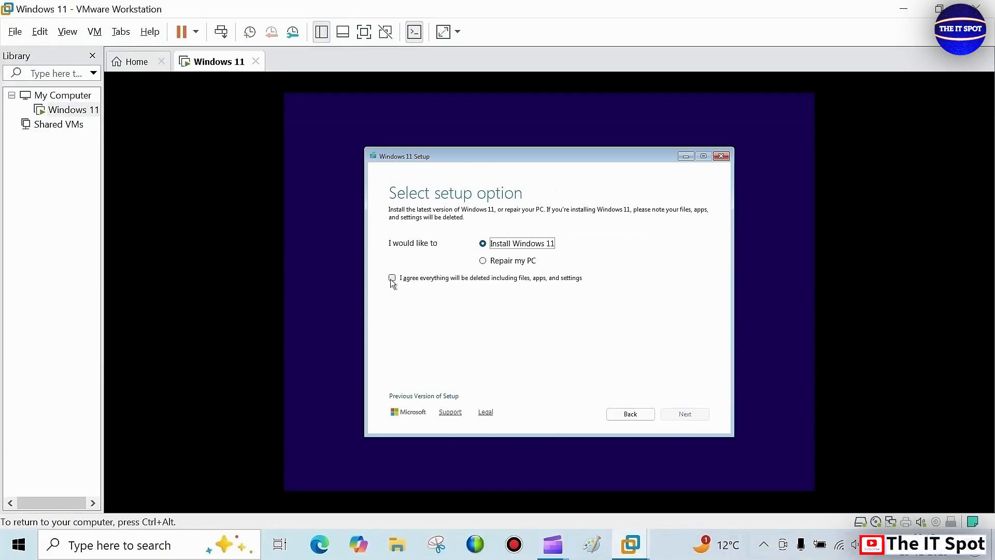
{"action": "left_click", "coordinate": [391, 278]}
{"action": "left_click", "coordinate": [679, 414]}
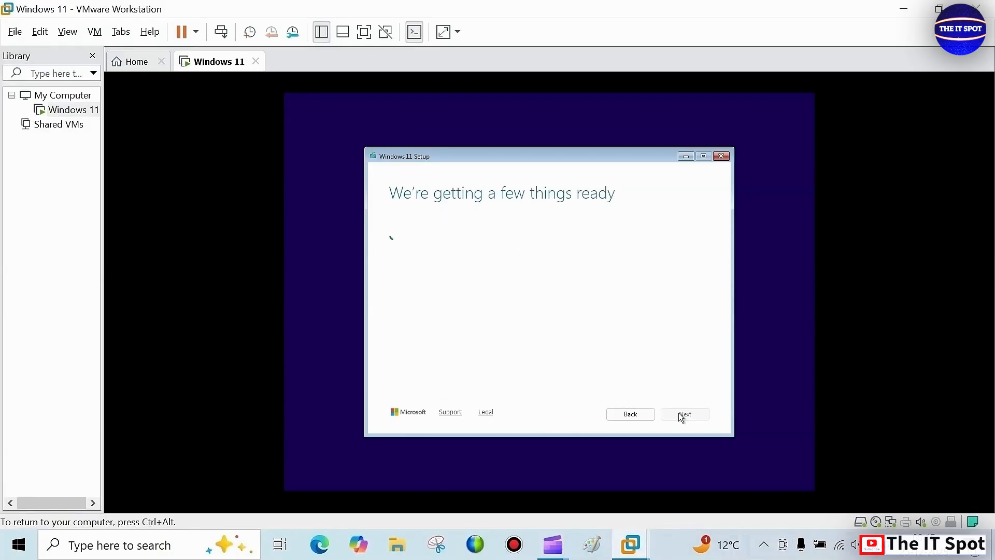
Choose Windows 11 Pro as the image to install and continue the setup
{"action": "left_click", "coordinate": [409, 383]}
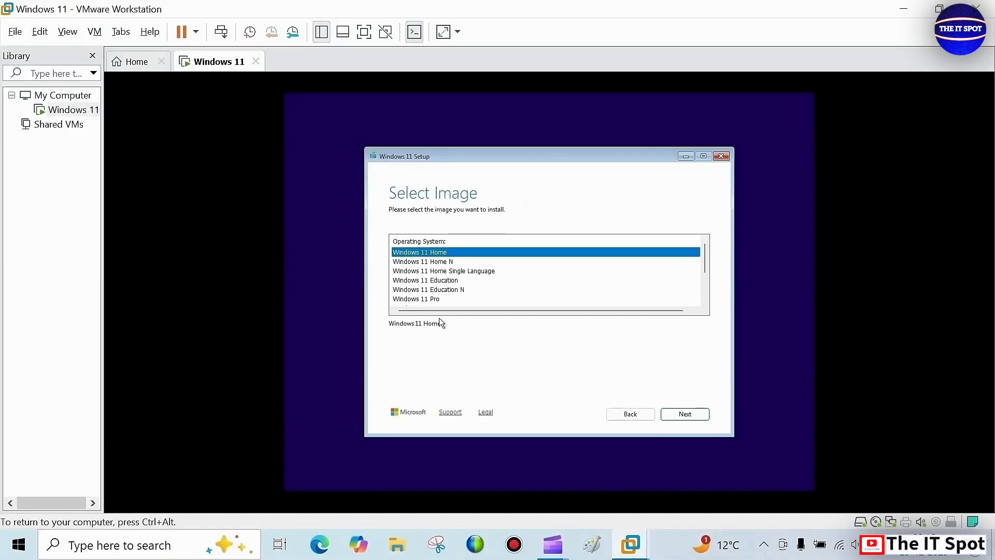
{"action": "left_click", "coordinate": [432, 300]}
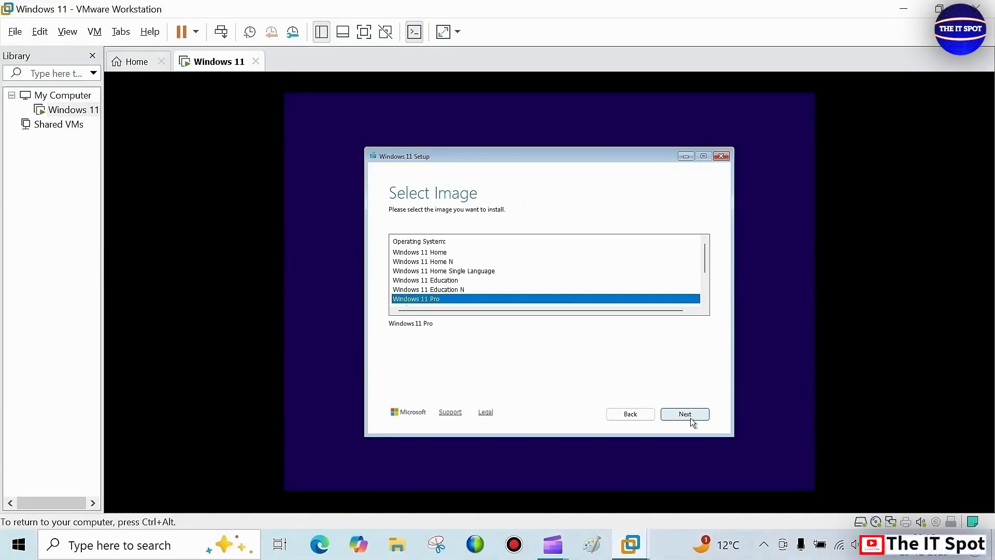
{"action": "left_click", "coordinate": [685, 413]}
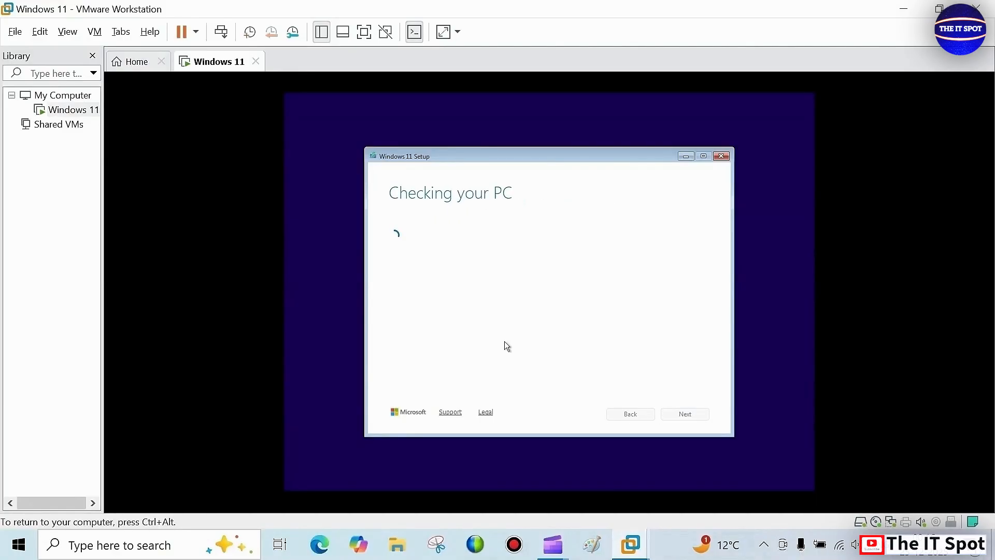